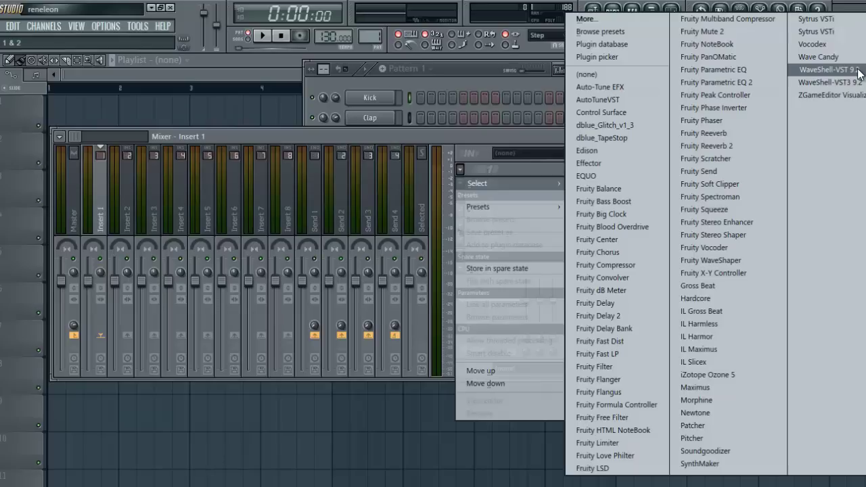
- Load the CLA Vocals Stereo plugin from WaveShell-VST 9.2 into the first effect slot of Insert 1
{"action": "left_click", "coordinate": [858, 71]}
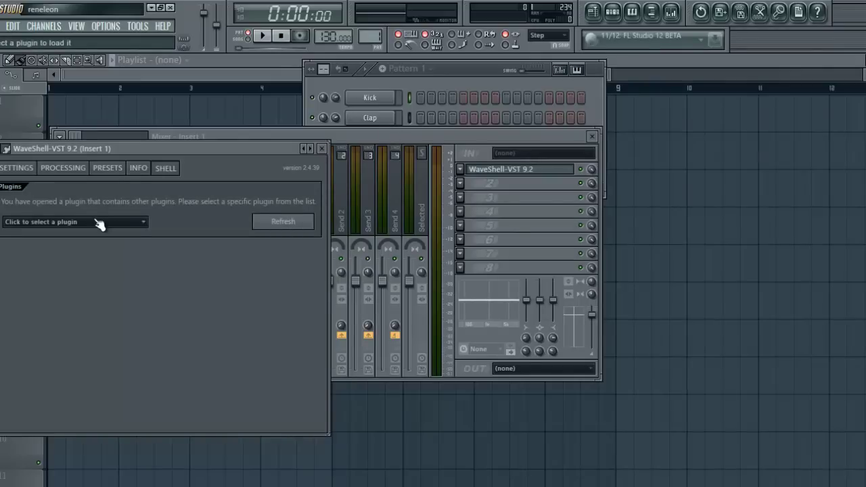
{"action": "left_click", "coordinate": [99, 224]}
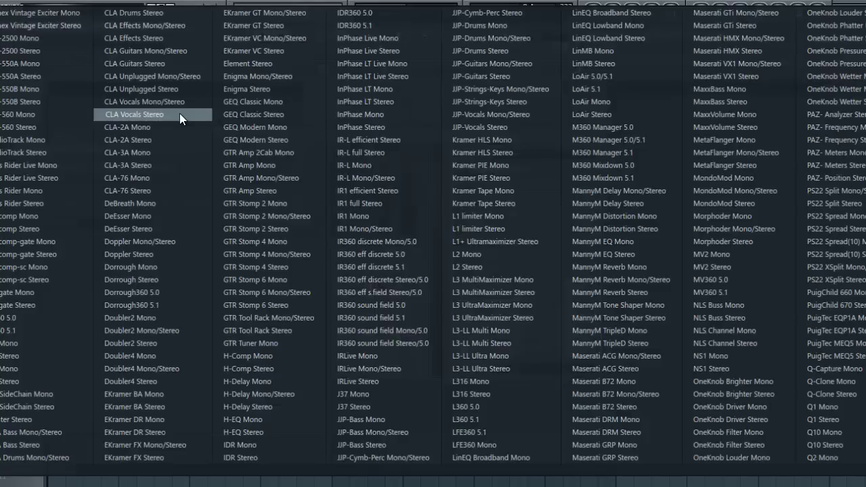
{"action": "left_click", "coordinate": [140, 114]}
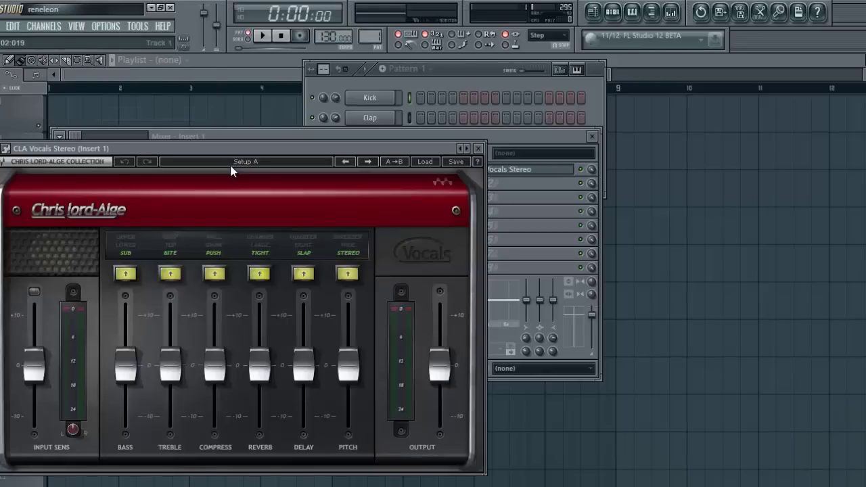
{"action": "left_click_drag", "start_coordinate": [235, 152], "coordinate": [303, 106]}
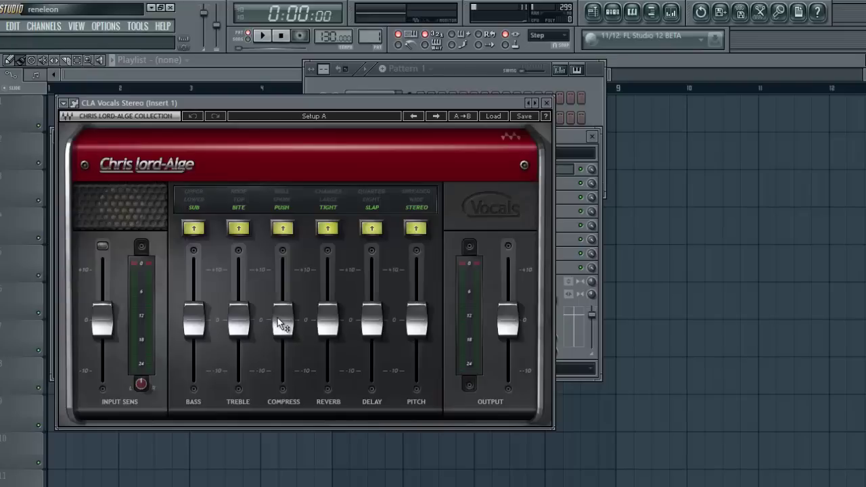
{"action": "mouse_move", "coordinate": [239, 311]}
- Load the Vocal Rider Stereo plugin from WaveShell-VST 9.2 into the second effect slot of Insert 1 and try its Rider fader
{"action": "left_click", "coordinate": [563, 139]}
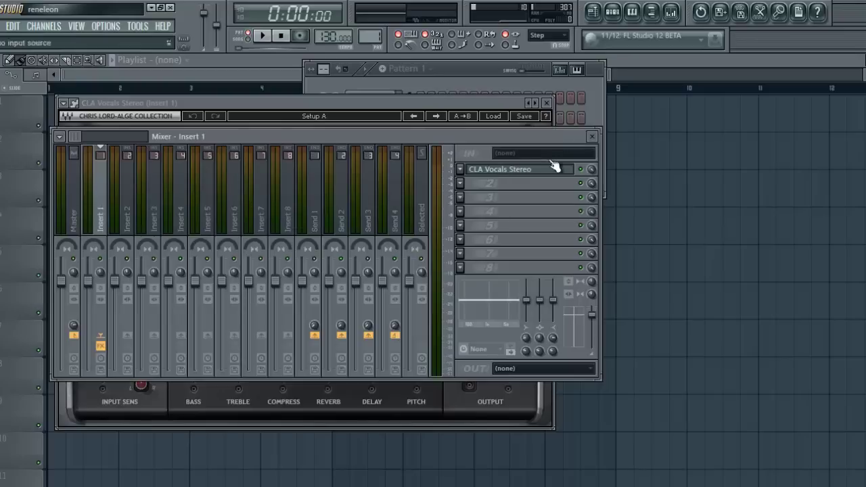
{"action": "left_click", "coordinate": [460, 183]}
{"action": "left_click", "coordinate": [844, 85]}
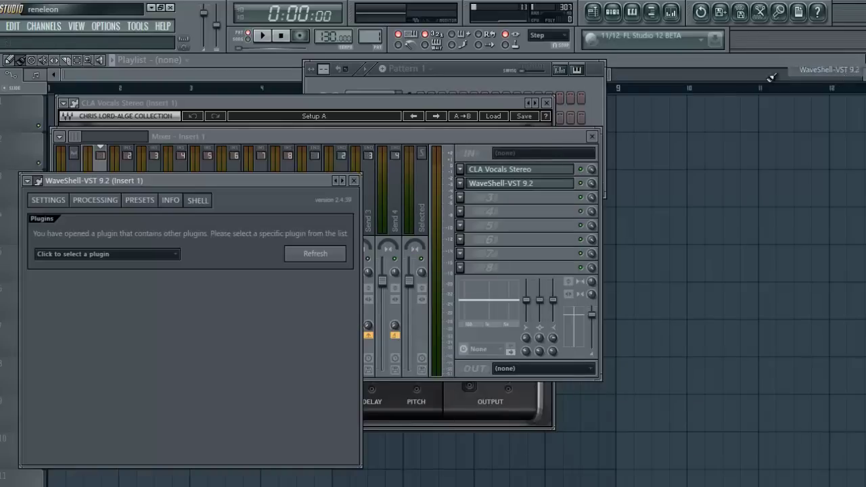
{"action": "left_click", "coordinate": [180, 257]}
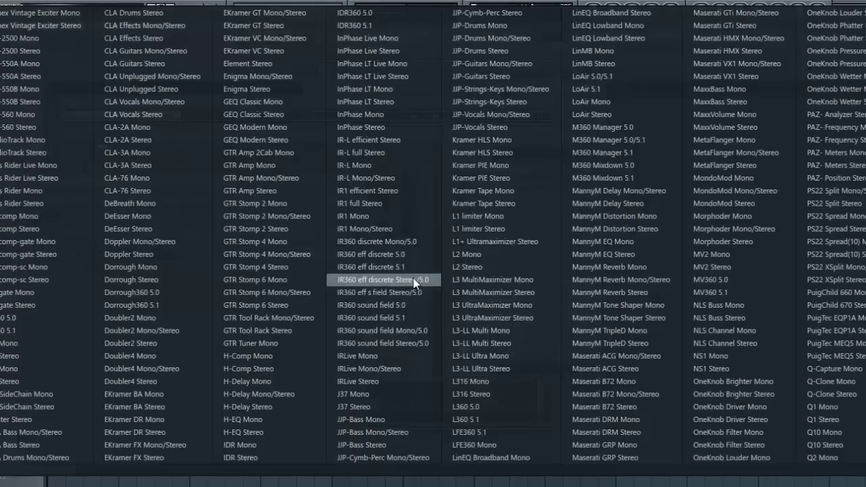
{"action": "scroll", "coordinate": [419, 287], "scroll_direction": "right", "scroll_amount": 5}
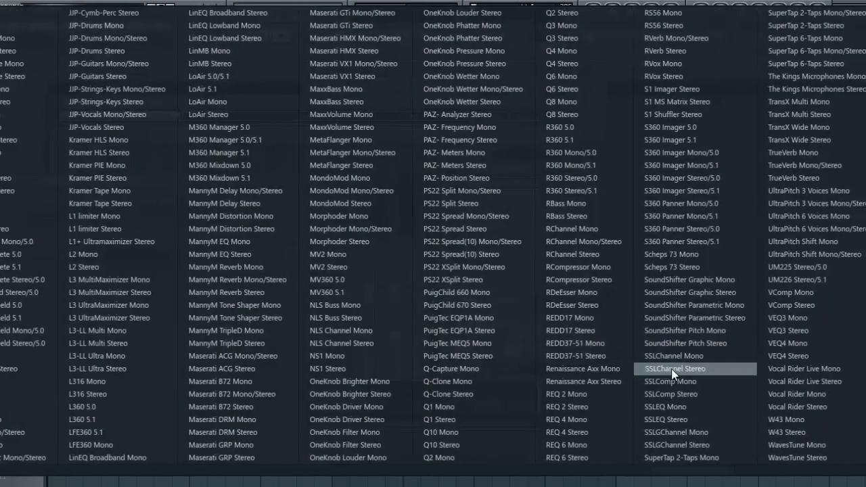
{"action": "left_click", "coordinate": [799, 407]}
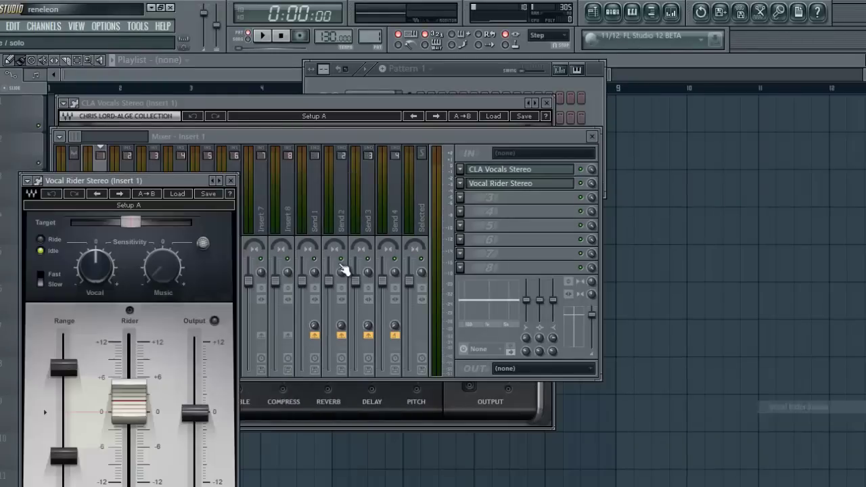
{"action": "left_click_drag", "start_coordinate": [139, 184], "coordinate": [262, 113]}
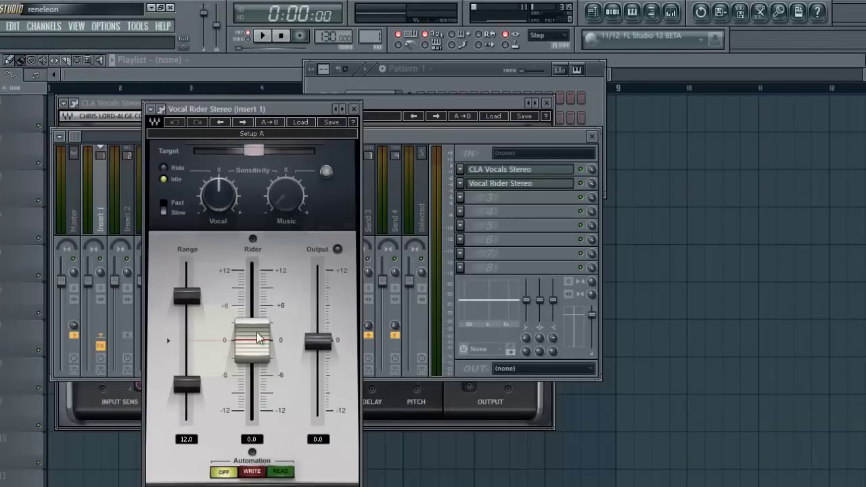
{"action": "left_click_drag", "start_coordinate": [251, 329], "coordinate": [277, 318]}
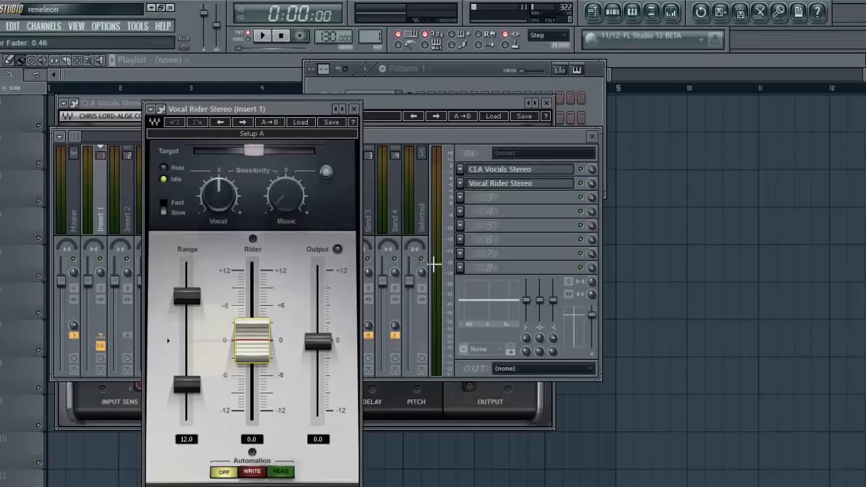
- Load the C4 Stereo multiband processor from WaveShell-VST 9.2 into the third effect slot of Insert 1
{"action": "left_click", "coordinate": [462, 197]}
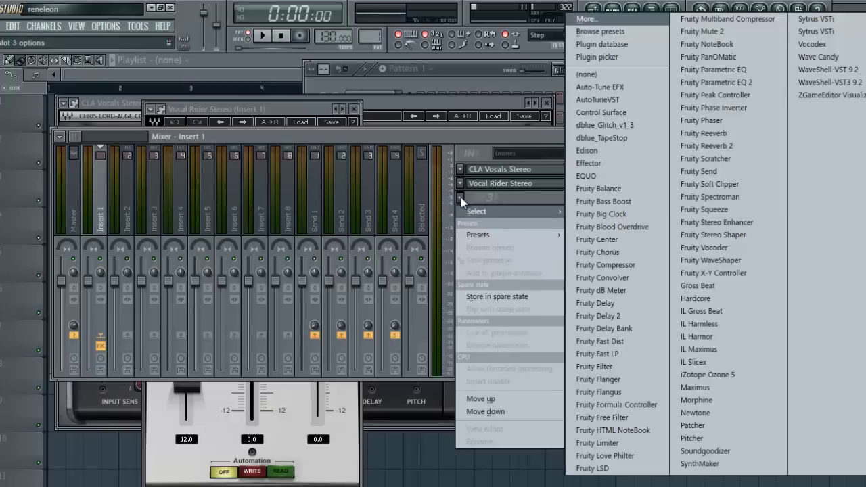
{"action": "left_click", "coordinate": [839, 75]}
{"action": "left_click", "coordinate": [135, 284]}
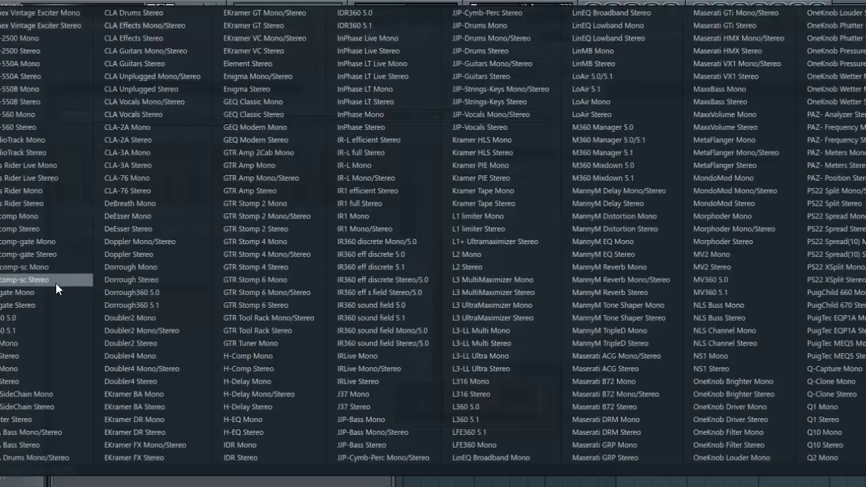
{"action": "left_click", "coordinate": [64, 356]}
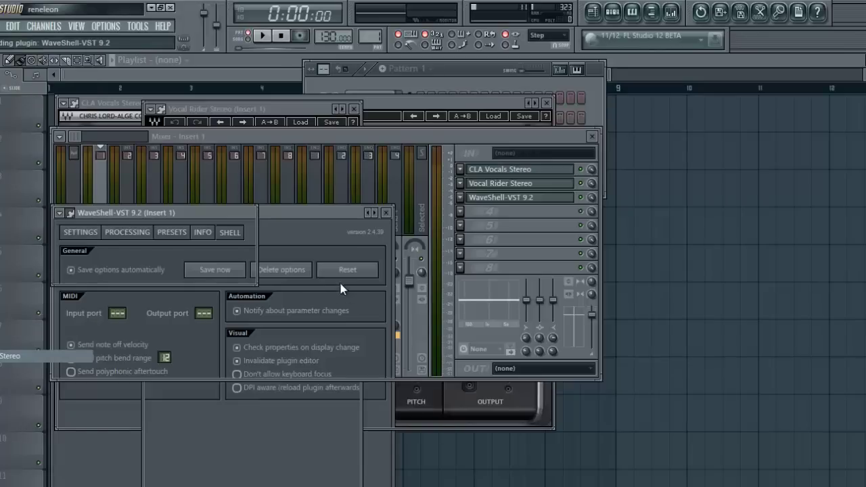
{"action": "left_click_drag", "start_coordinate": [316, 214], "coordinate": [365, 153]}
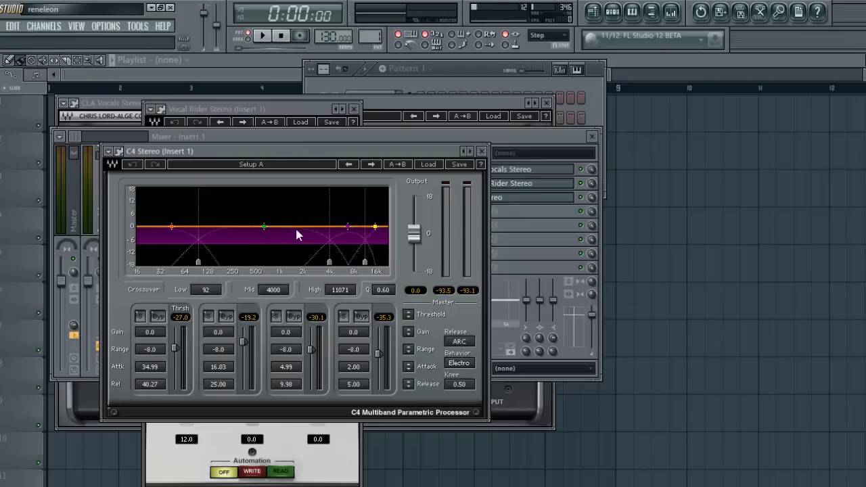
- Load the OneKnob Louder Stereo plugin from WaveShell-VST 9.2 into the fourth effect slot of Insert 1
{"action": "left_click", "coordinate": [506, 138]}
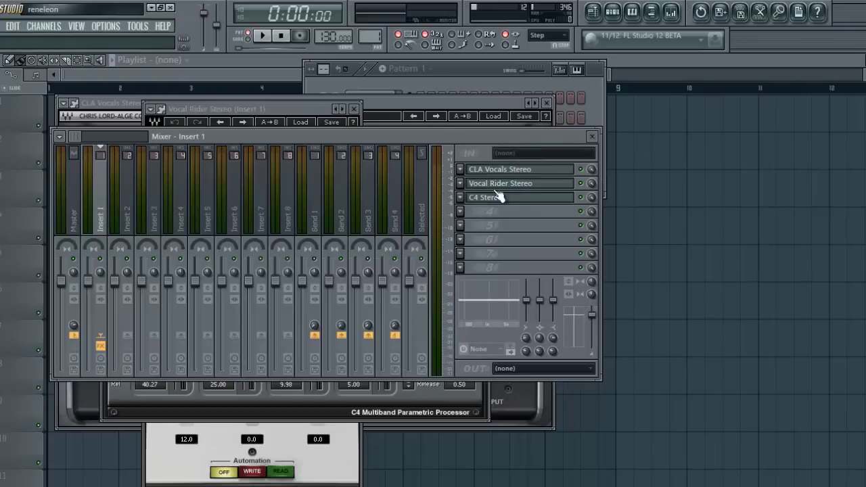
{"action": "left_click", "coordinate": [458, 217]}
{"action": "mouse_move", "coordinate": [514, 226]}
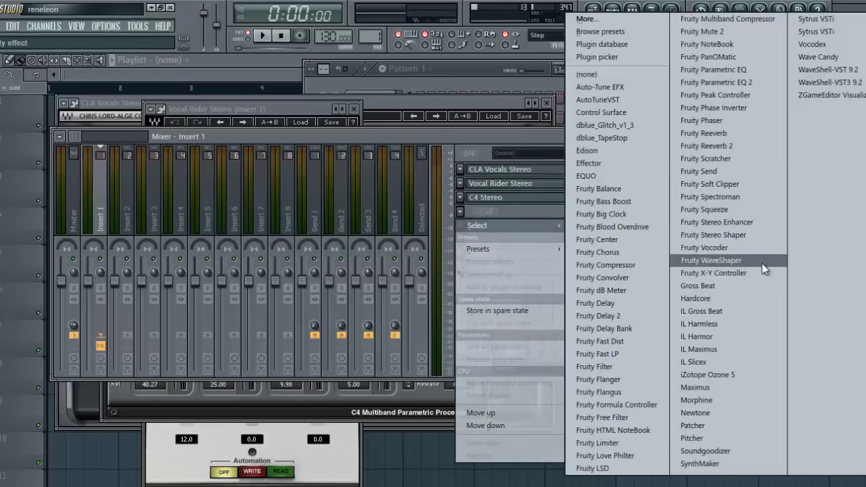
{"action": "left_click", "coordinate": [829, 69]}
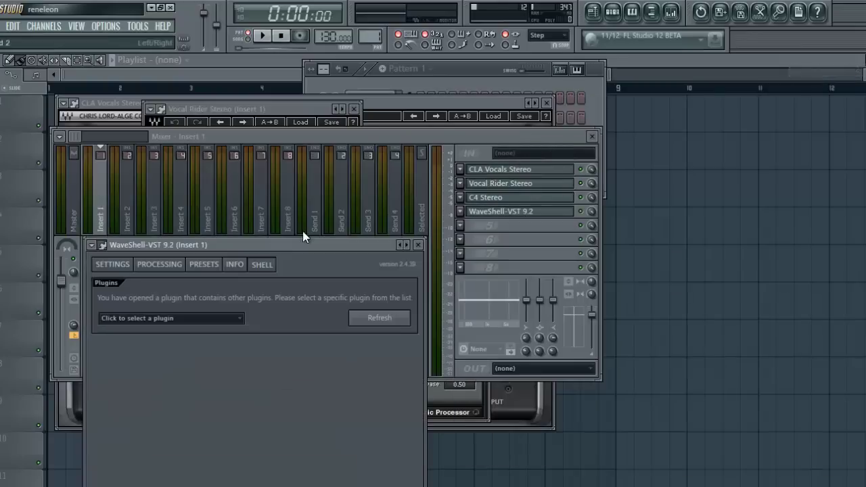
{"action": "left_click", "coordinate": [236, 316]}
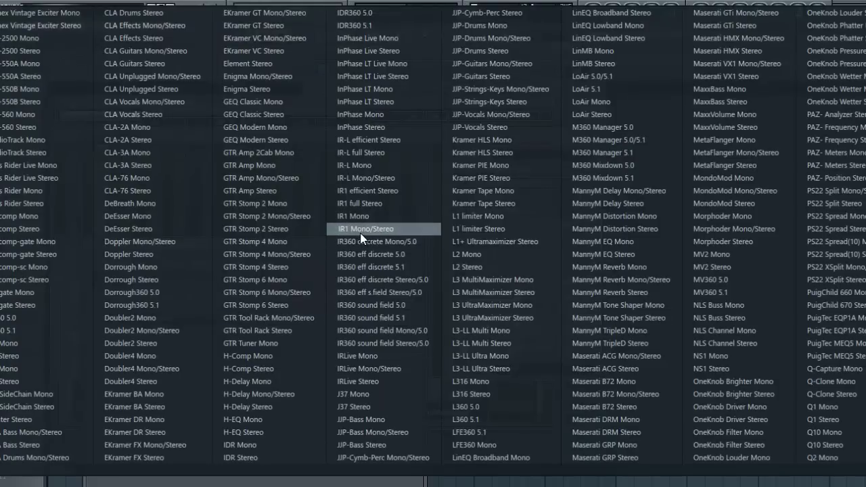
{"action": "scroll", "coordinate": [362, 237], "scroll_direction": "down", "scroll_amount": 4}
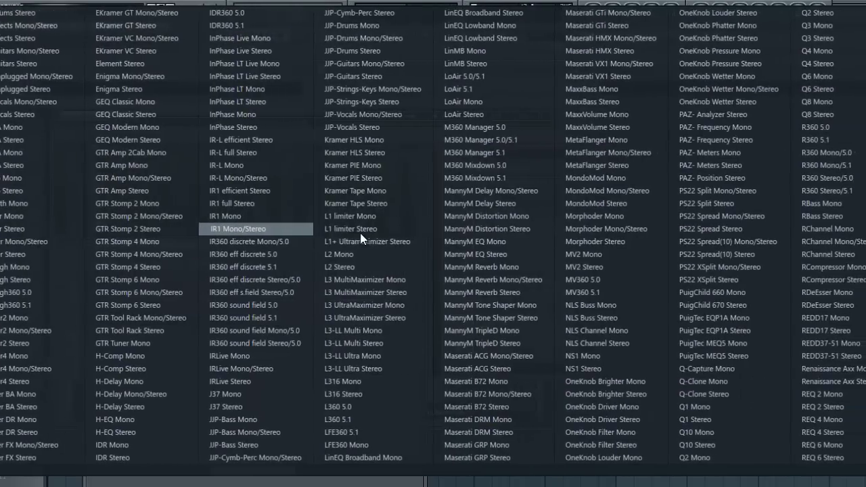
{"action": "scroll", "coordinate": [365, 238], "scroll_direction": "down", "scroll_amount": 1}
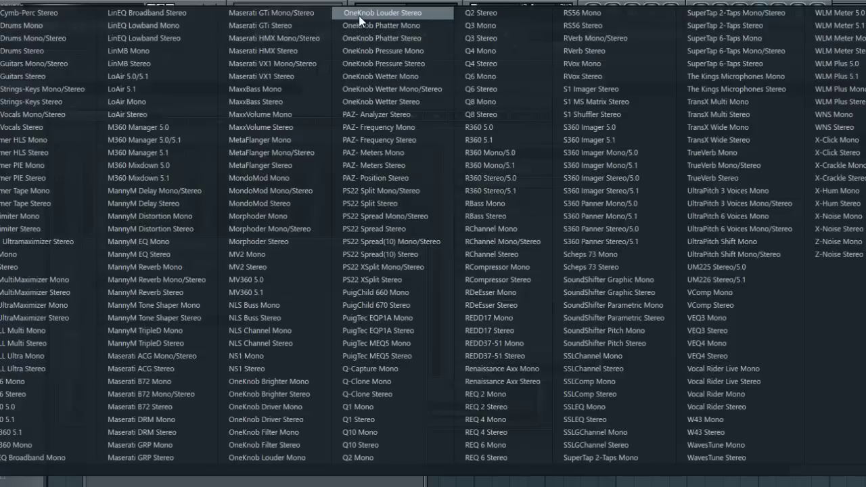
{"action": "left_click", "coordinate": [400, 19]}
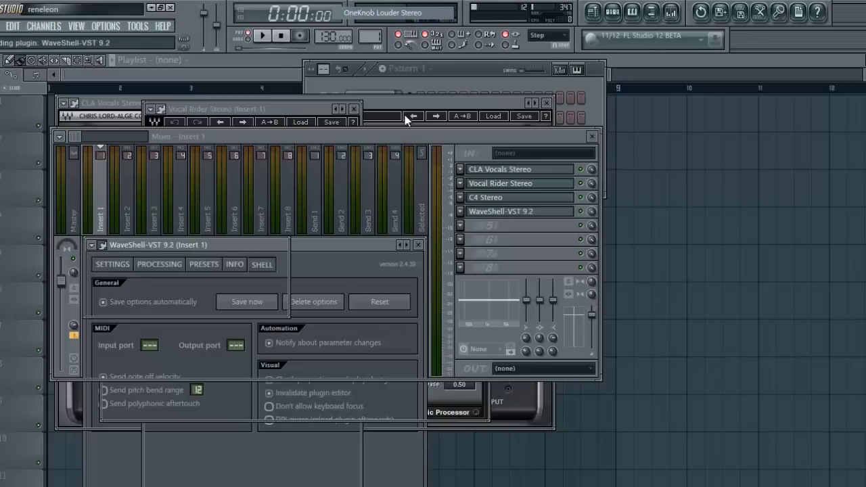
{"action": "left_click_drag", "start_coordinate": [215, 245], "coordinate": [319, 155]}
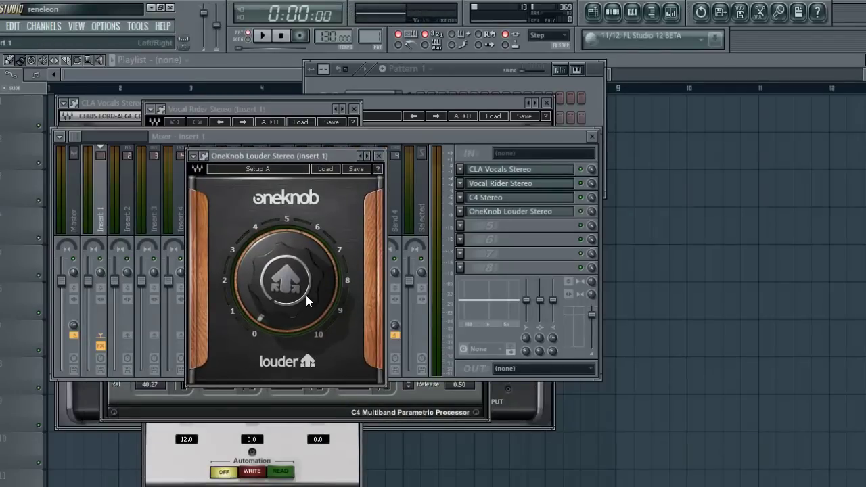
- Raise the OneKnob Louder knob to about 0.8 and close the plugin window
{"action": "left_click_drag", "start_coordinate": [305, 295], "coordinate": [280, 284]}
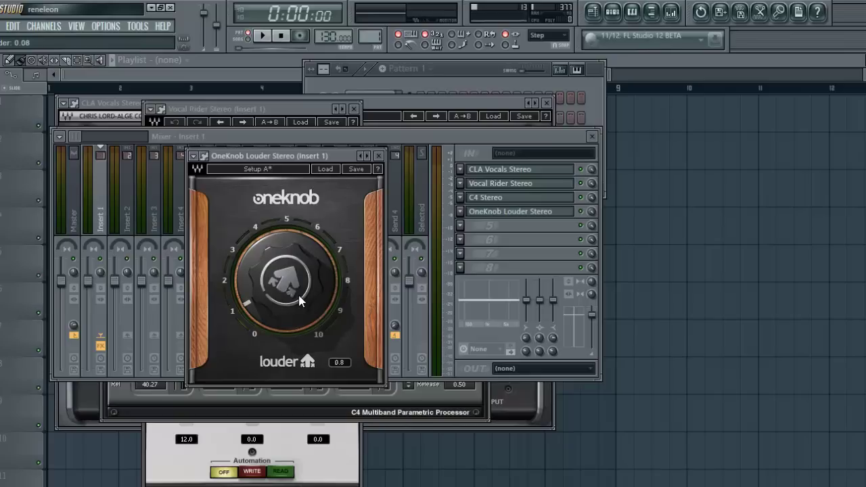
{"action": "mouse_move", "coordinate": [307, 301]}
{"action": "left_click", "coordinate": [379, 157]}
- Load iZotope Ozone 5 into the first effect slot of the Master track
{"action": "left_click", "coordinate": [77, 213]}
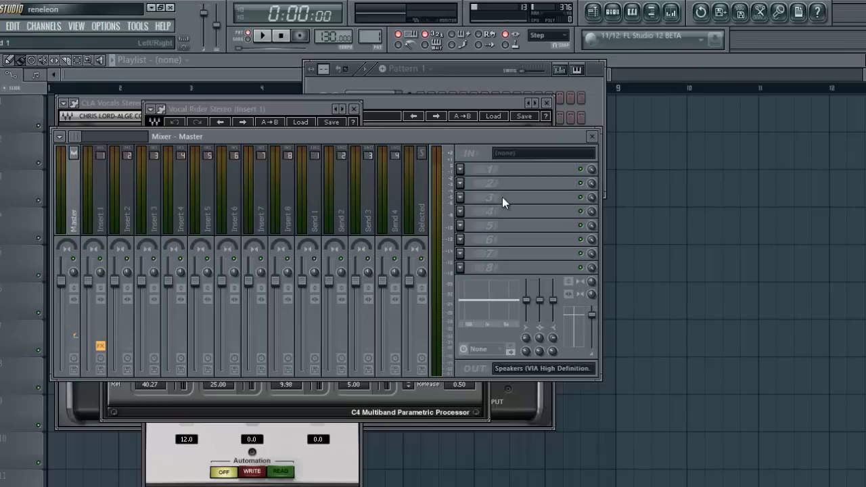
{"action": "left_click", "coordinate": [460, 169]}
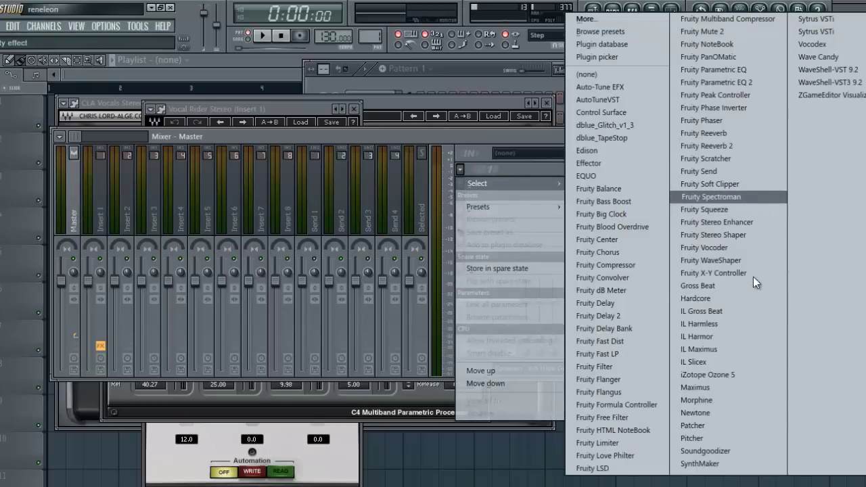
{"action": "left_click", "coordinate": [730, 374]}
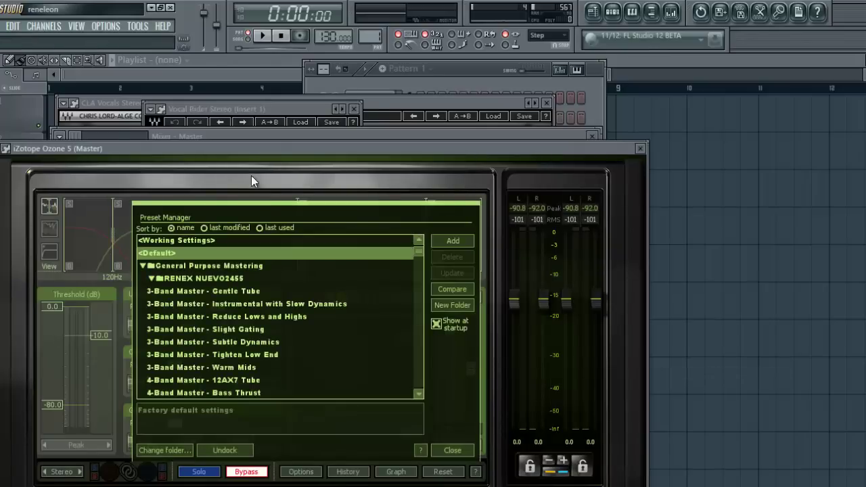
{"action": "left_click_drag", "start_coordinate": [234, 150], "coordinate": [397, 89]}
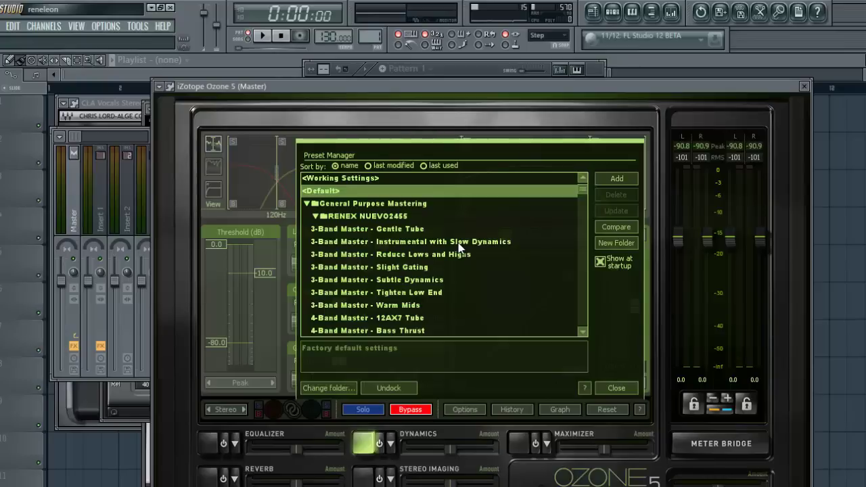
- Look through Ozone 5's Equalizer, Dynamics, Maximizer and Stereo Imaging modules without loading a preset, and return to the Insert 1 effect chain
{"action": "left_click", "coordinate": [207, 446]}
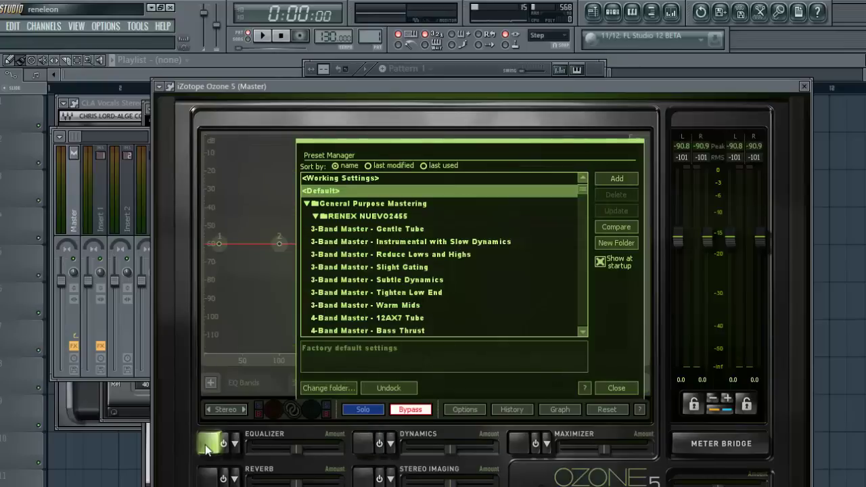
{"action": "left_click", "coordinate": [359, 444]}
{"action": "left_click", "coordinate": [616, 388]}
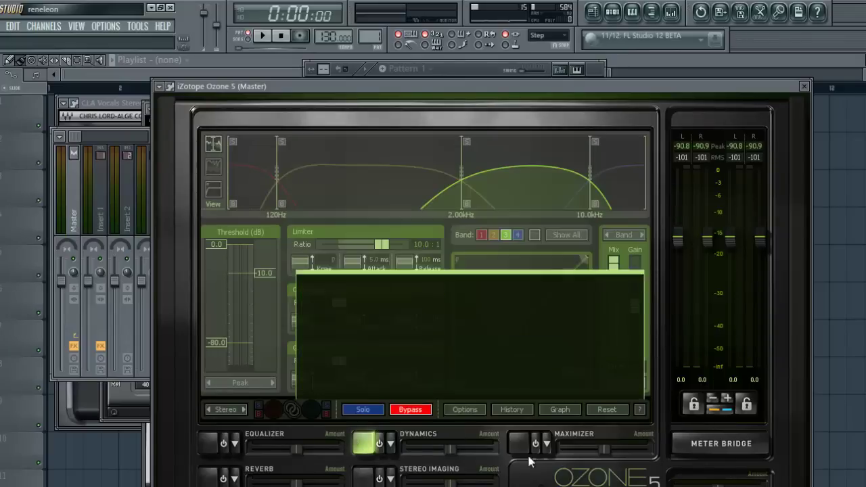
{"action": "left_click", "coordinate": [518, 444]}
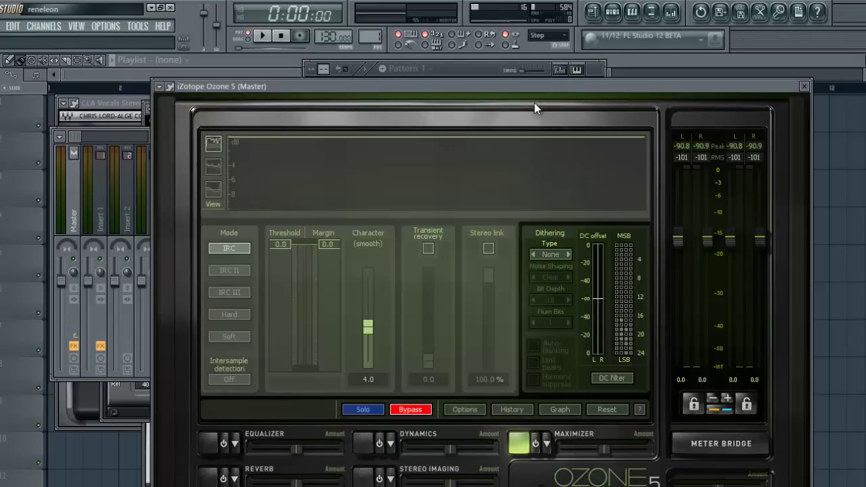
{"action": "left_click_drag", "start_coordinate": [530, 87], "coordinate": [526, 42]}
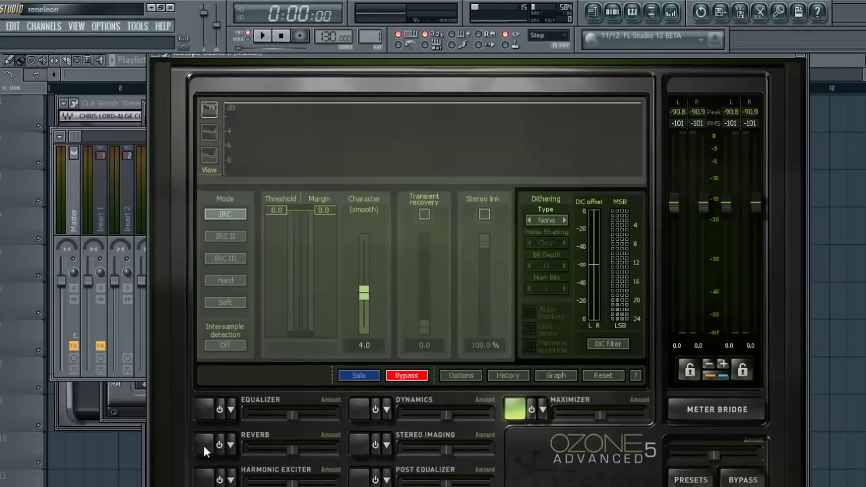
{"action": "left_click", "coordinate": [362, 439]}
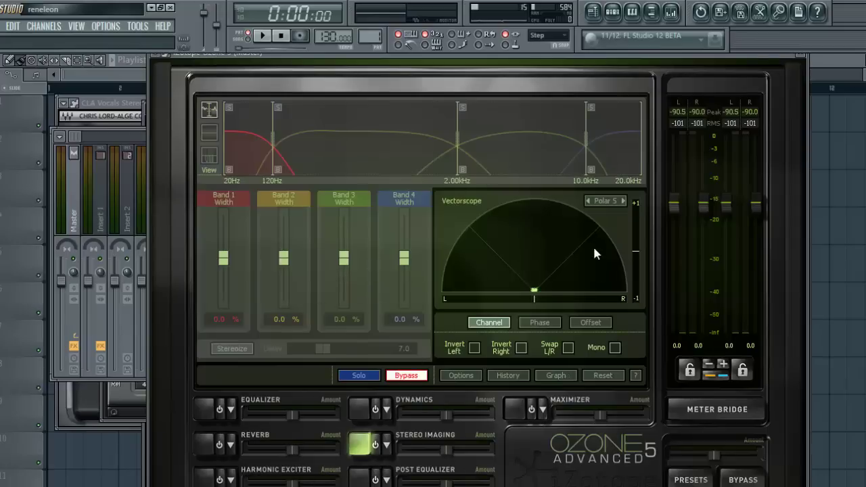
{"action": "left_click", "coordinate": [801, 56]}
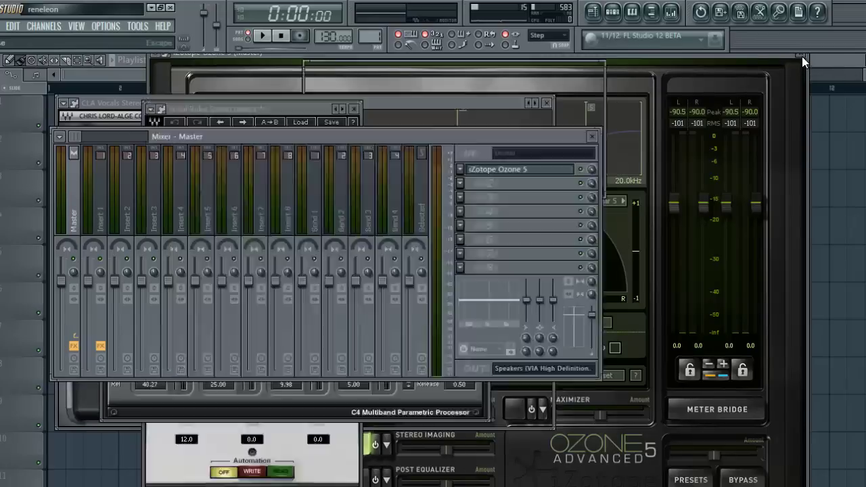
{"action": "left_click", "coordinate": [108, 187]}
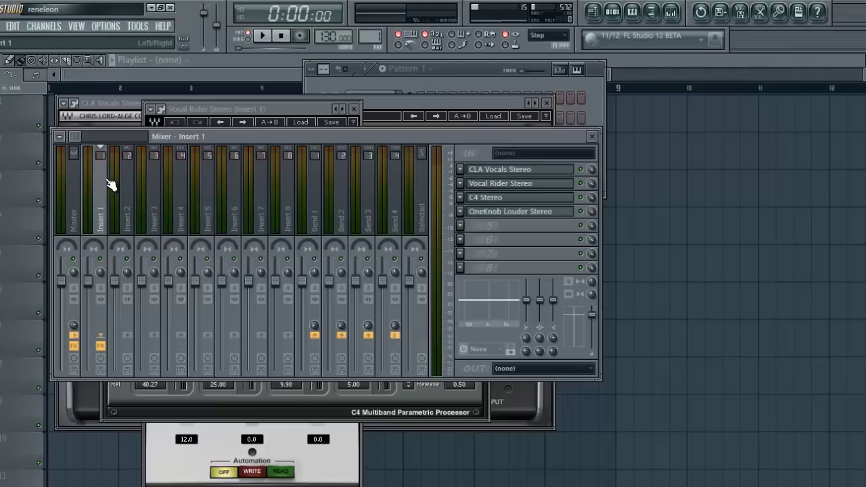
- Load the Waves L1 limiter Stereo plugin into the fifth effect slot of Insert 1
{"action": "left_click", "coordinate": [460, 225]}
{"action": "mouse_move", "coordinate": [773, 82]}
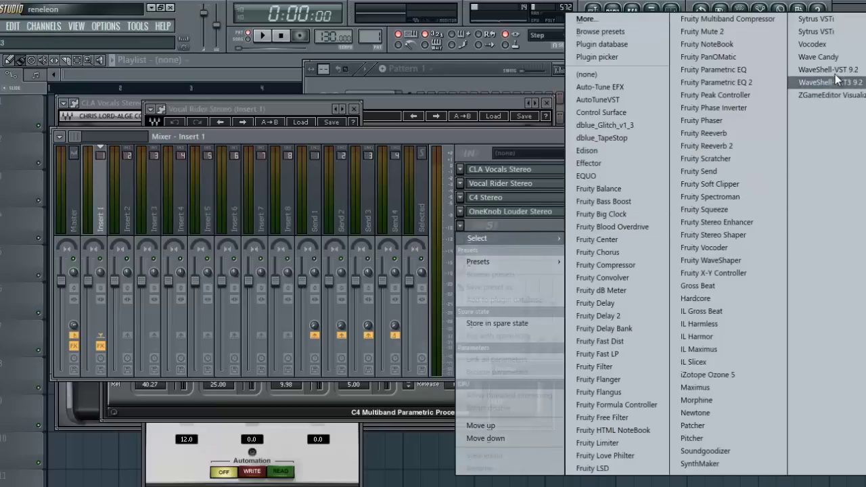
{"action": "left_click", "coordinate": [834, 75]}
{"action": "left_click", "coordinate": [257, 352]}
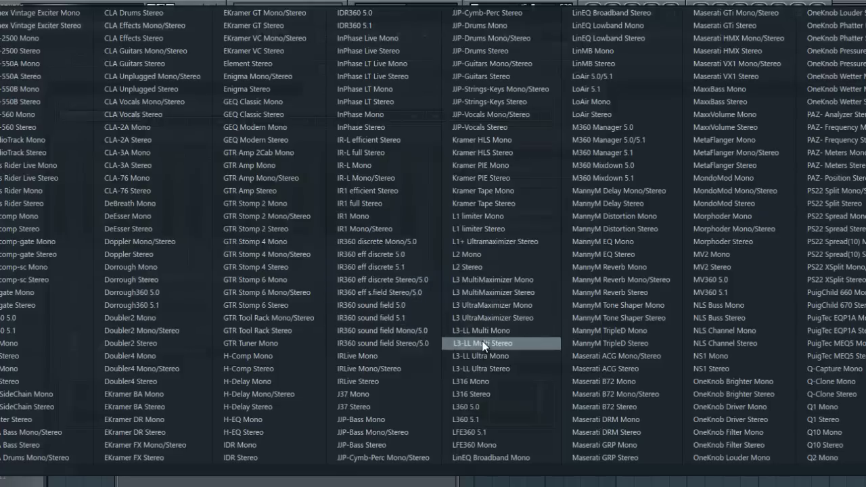
{"action": "scroll", "coordinate": [482, 345], "scroll_direction": "right", "scroll_amount": 3}
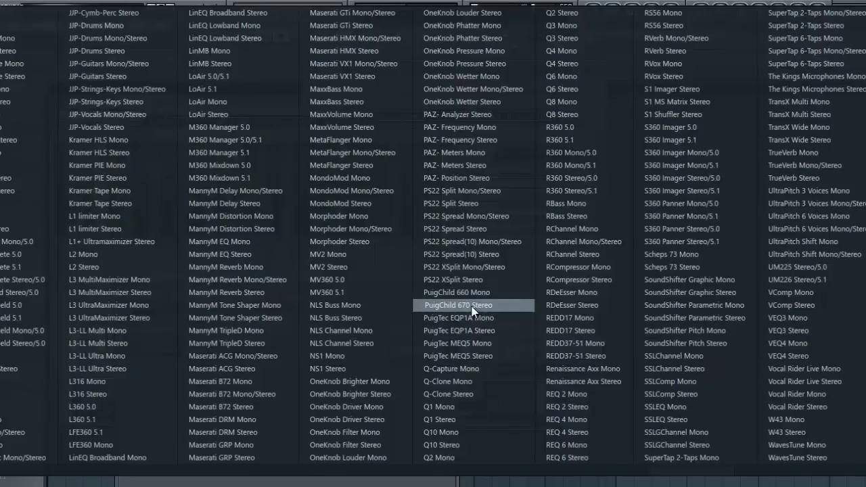
{"action": "left_click", "coordinate": [104, 230]}
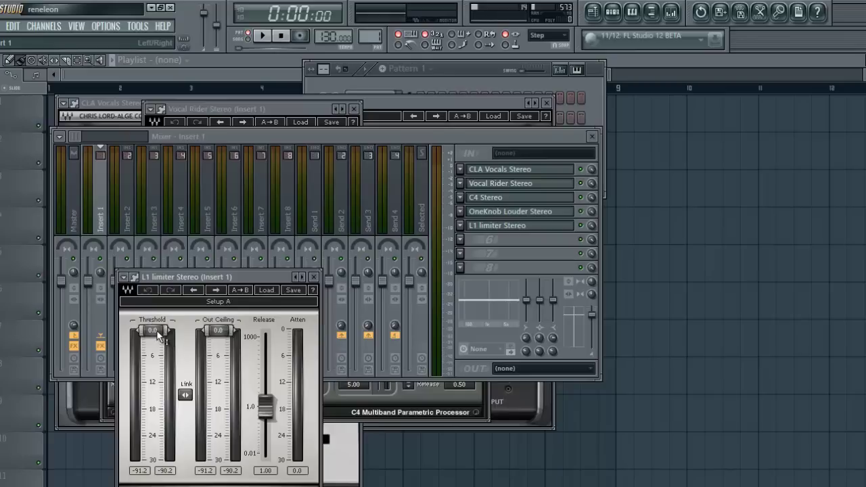
- Lower the L1 limiter's threshold to about -0.8 and its output ceiling to about -0.3
{"action": "left_click_drag", "start_coordinate": [157, 334], "coordinate": [160, 346]}
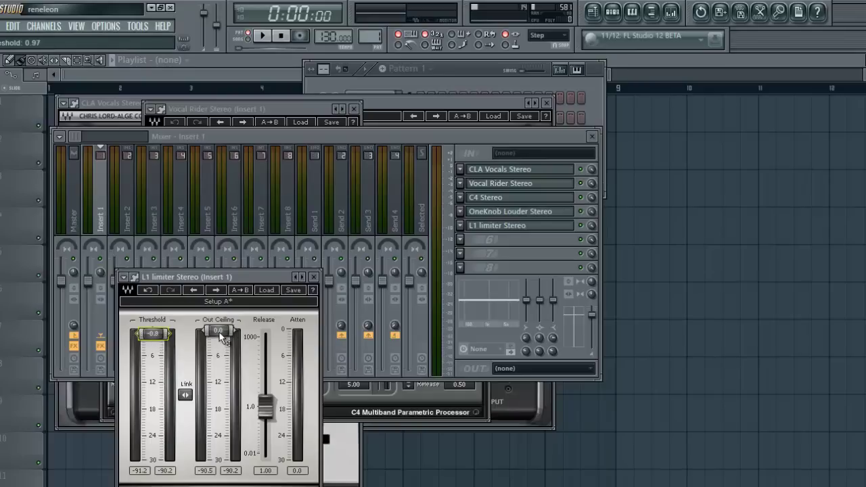
{"action": "left_click_drag", "start_coordinate": [221, 338], "coordinate": [221, 340]}
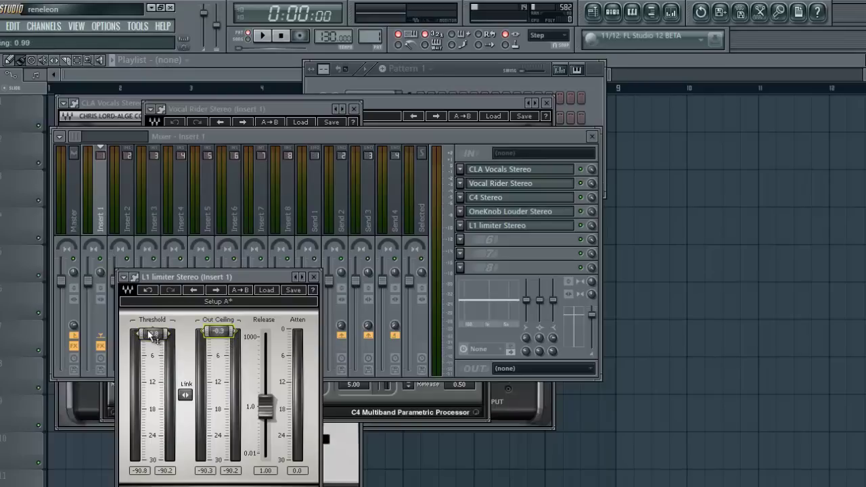